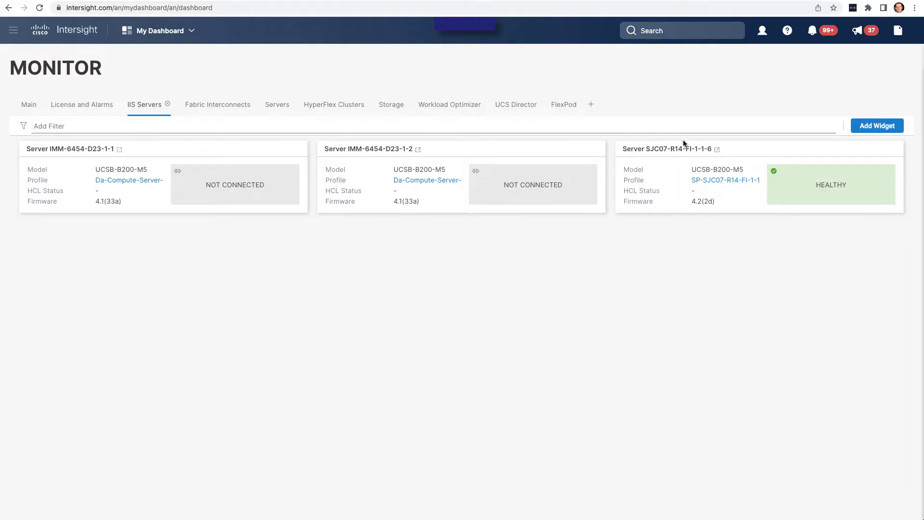
- Open the details page of server SJC07-R14-FI-1-1-6 from its card on the IIS Servers dashboard
click(717, 149)
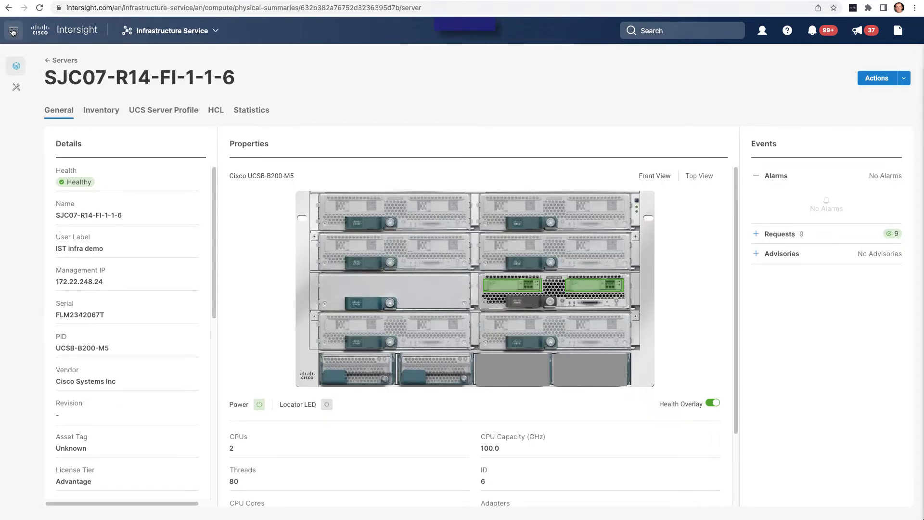
- Check the server's boot settings and RAID Controller 1 physical drives, then view its UCS Server Profile
click(108, 112)
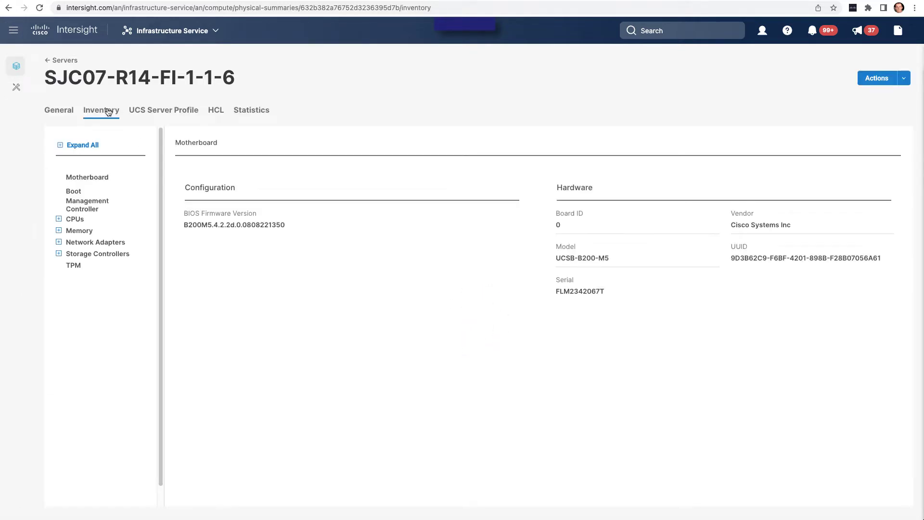
click(74, 193)
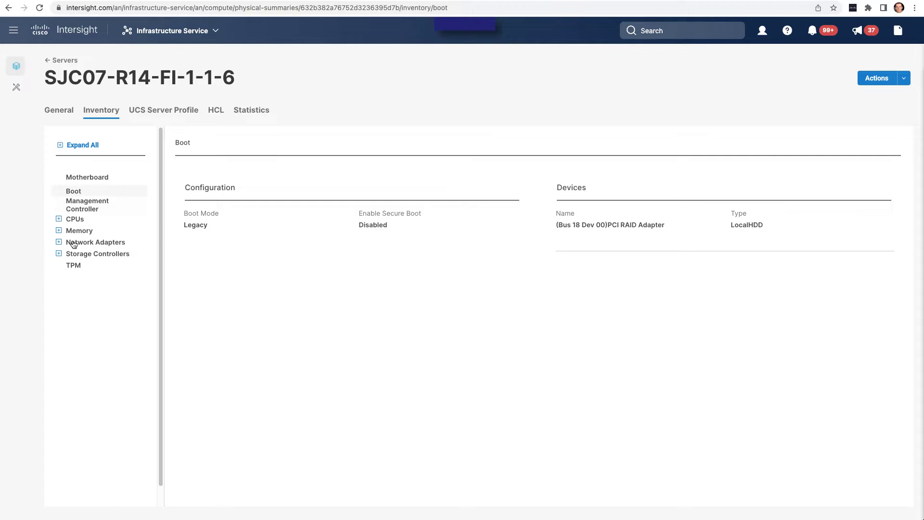
click(84, 255)
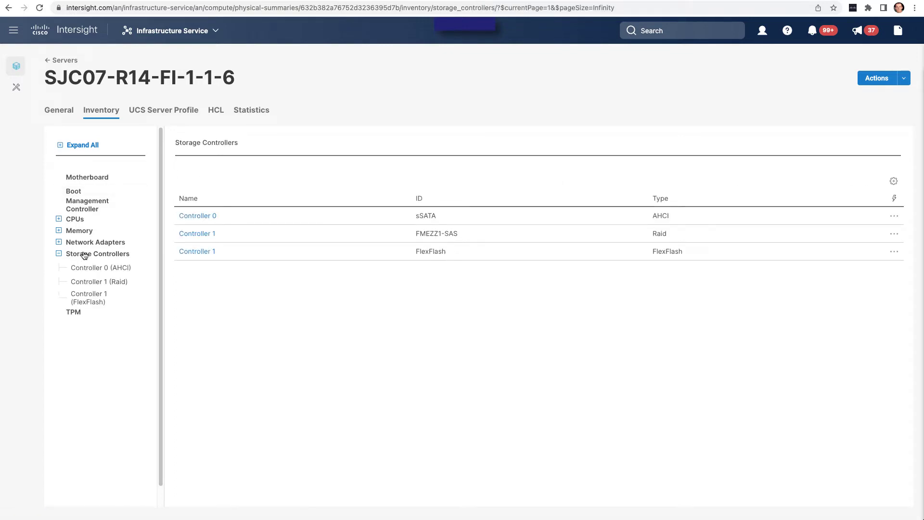
click(196, 235)
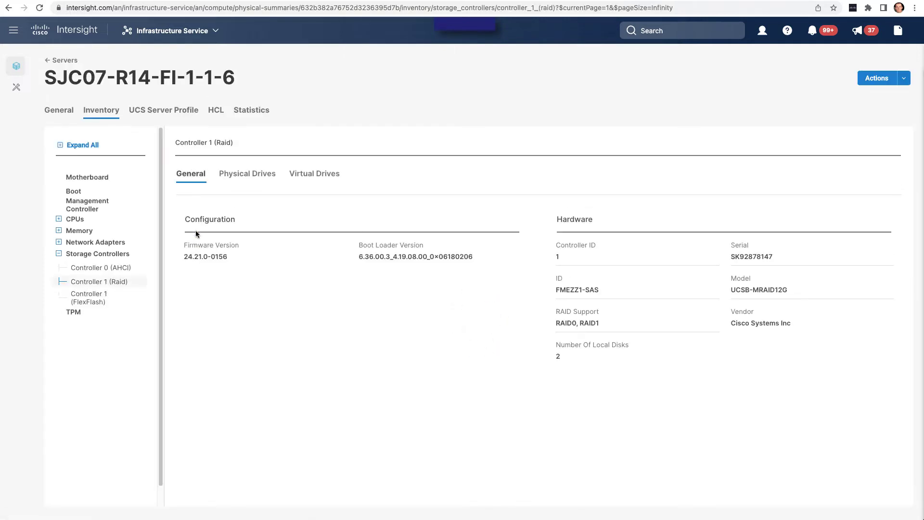
click(255, 174)
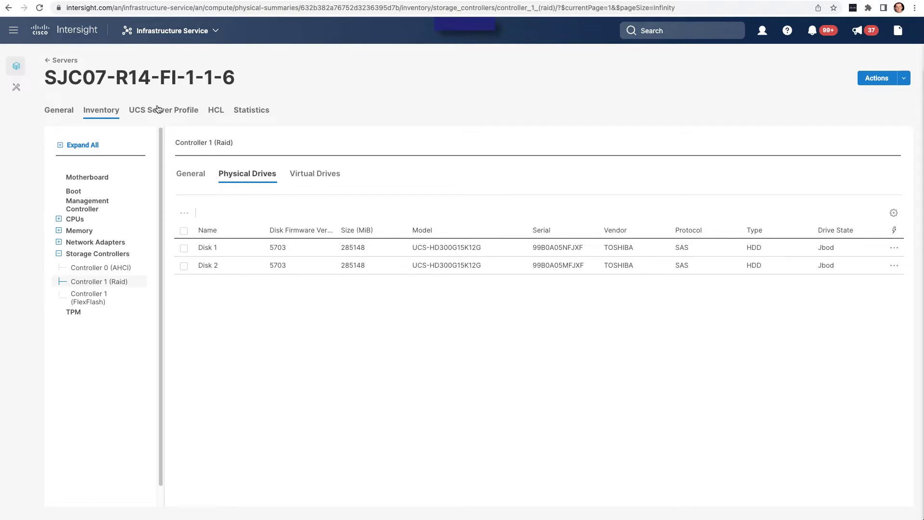
click(178, 110)
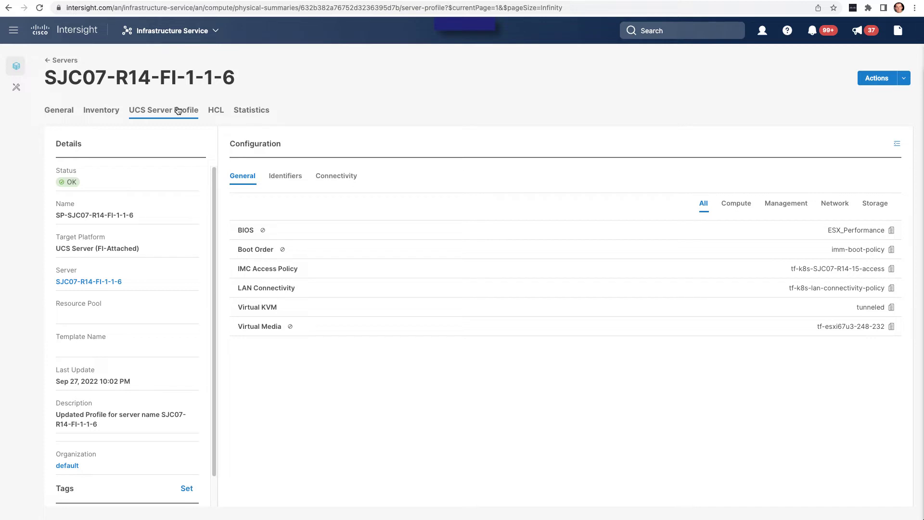
- Inspect the profile's Boot Order policy details, then go back to the server's General page
click(858, 248)
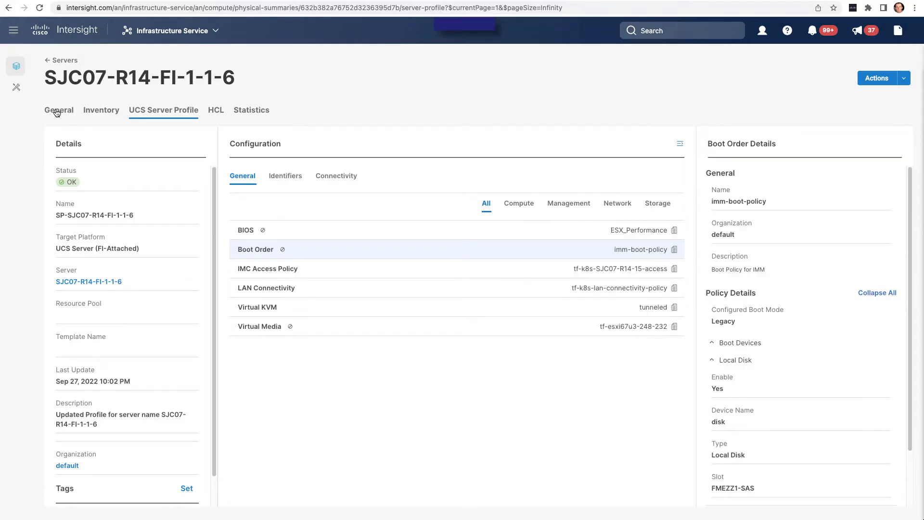
click(56, 111)
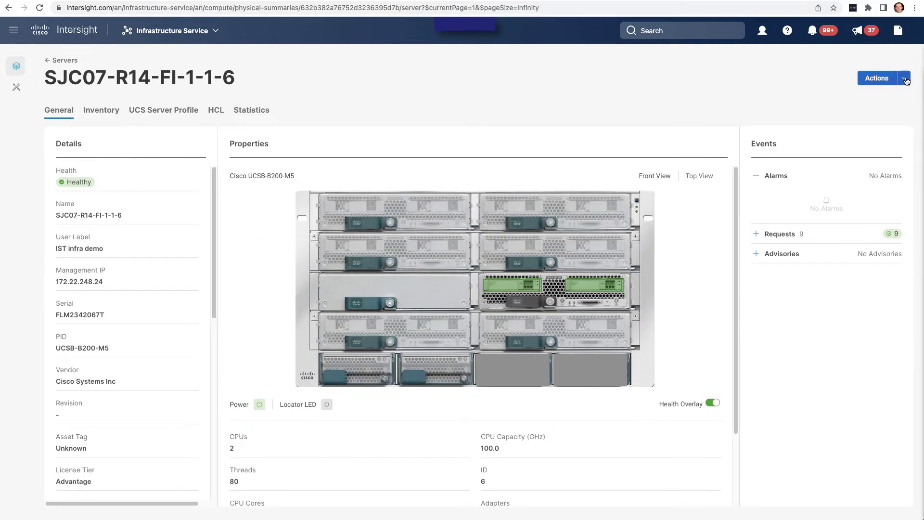
- Launch the Install Operating System wizard from the server's Actions menu and pass the General step
click(904, 79)
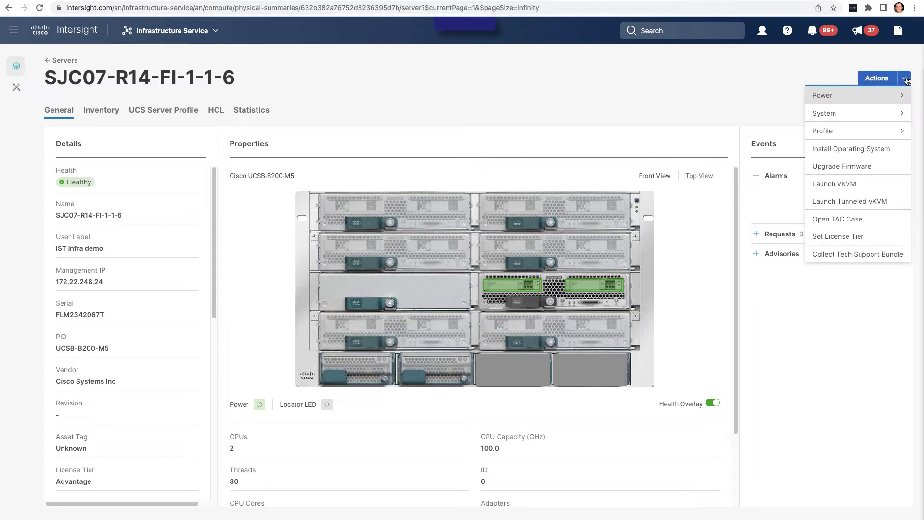
click(842, 150)
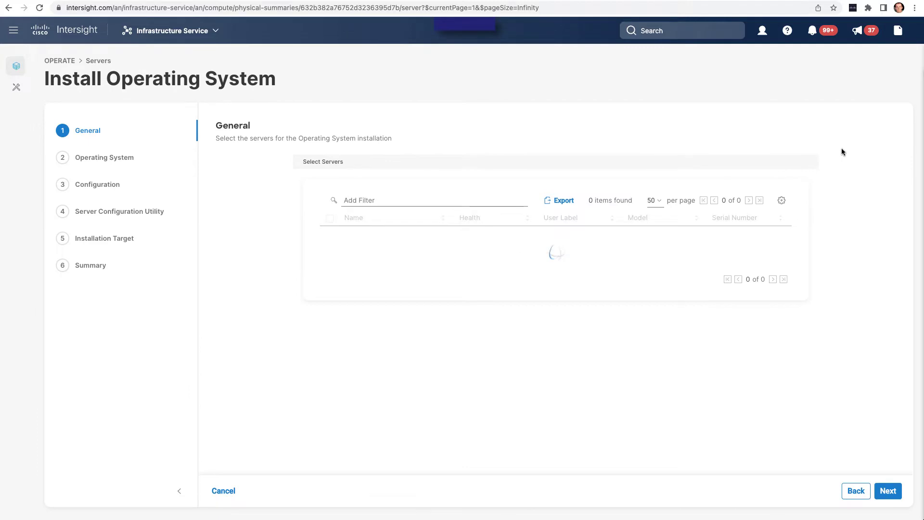
click(888, 491)
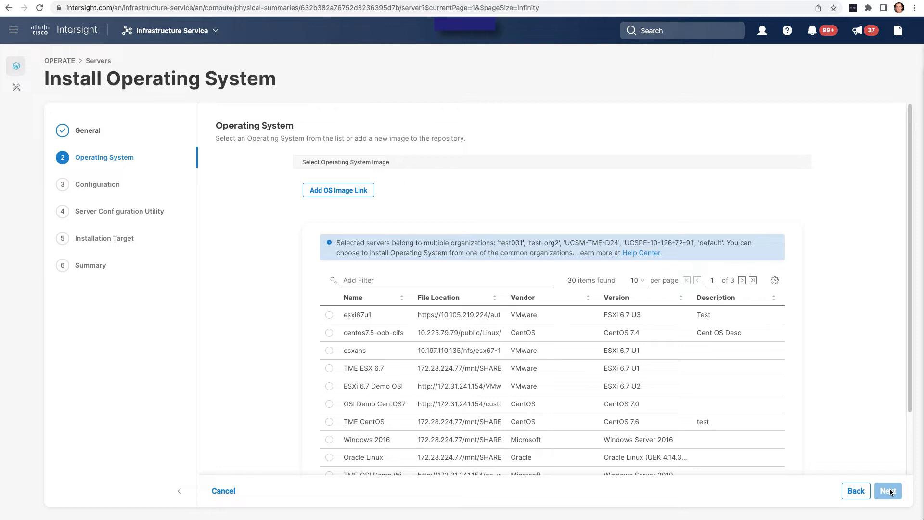
- Filter the OS image list to Vendor VMware
click(334, 191)
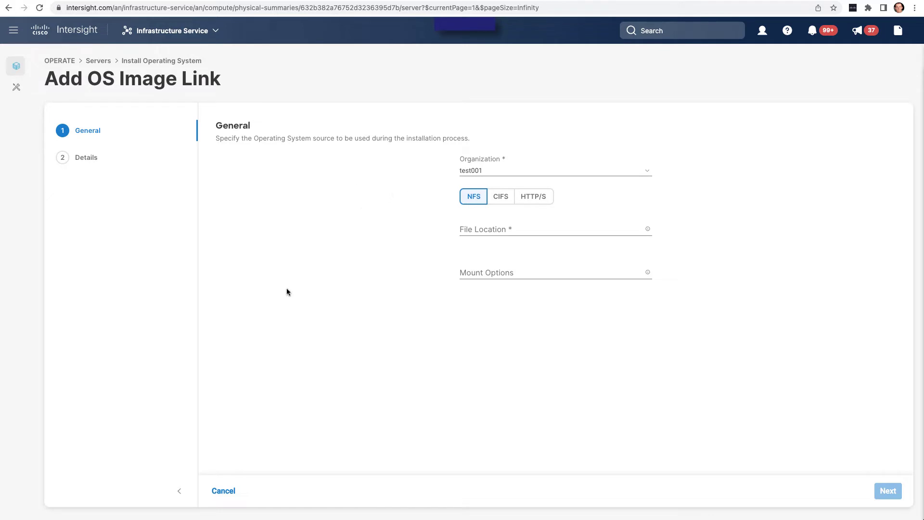
click(223, 491)
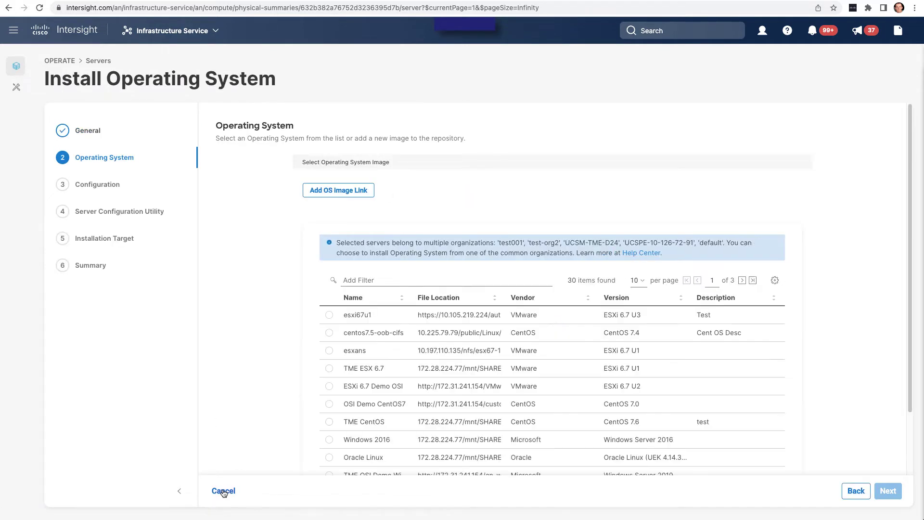
click(378, 278)
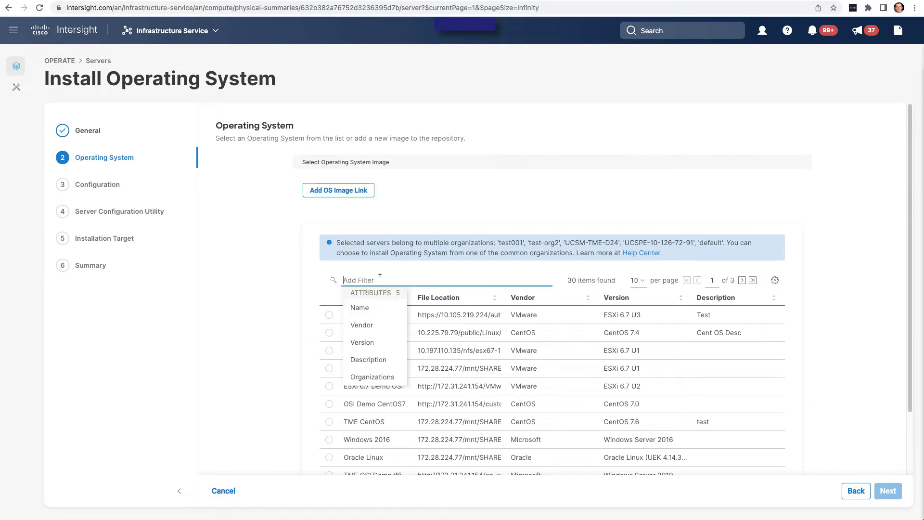
click(373, 328)
text(VMware)
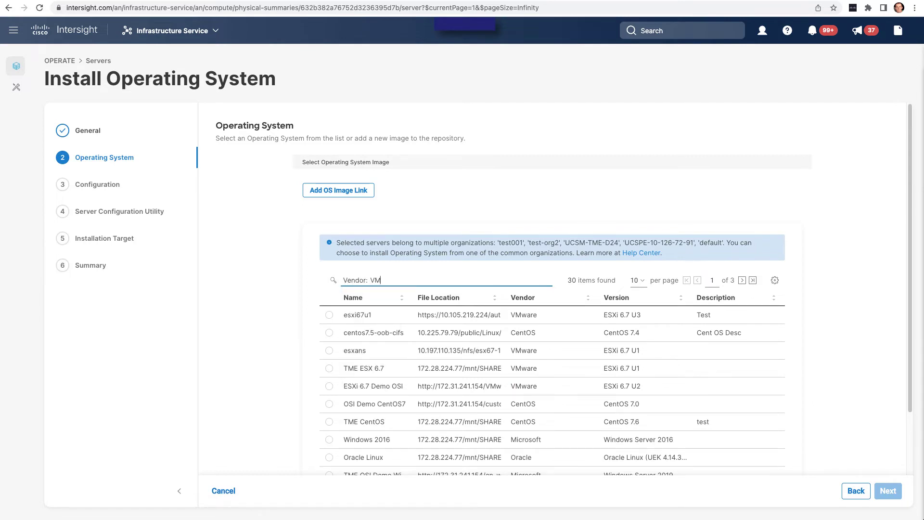
key(Return)
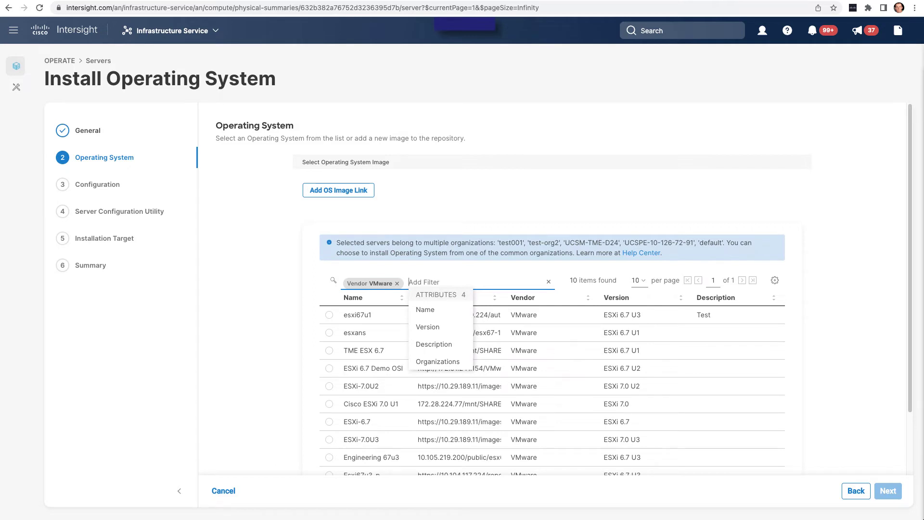
- Select the ESXi-7.0U3 image and continue to the Configuration step
click(330, 440)
click(330, 440)
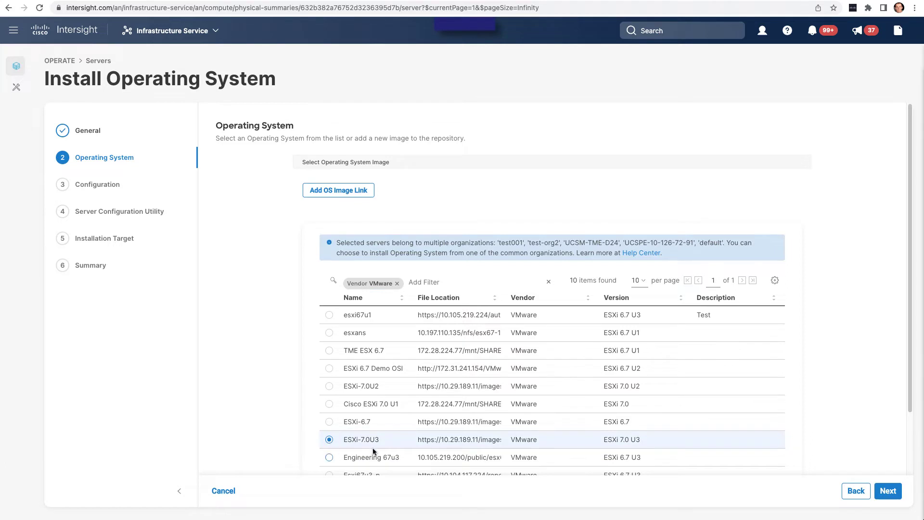
click(889, 491)
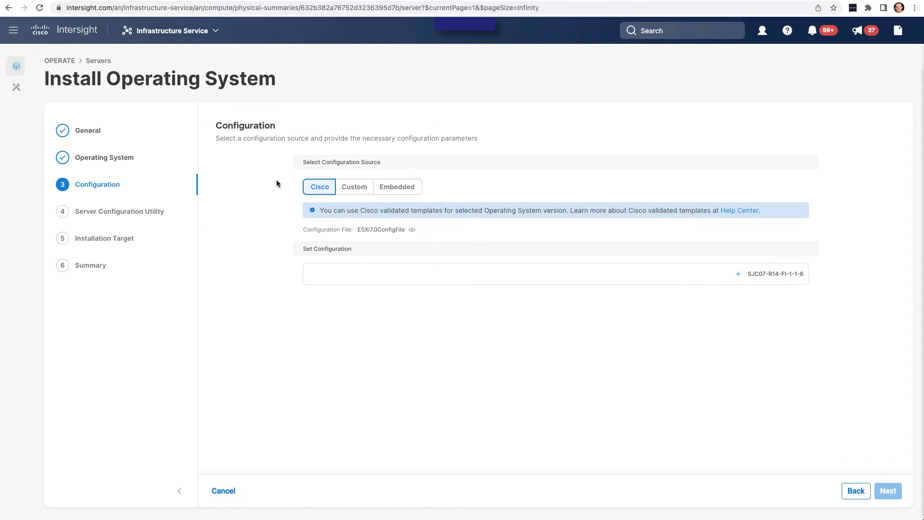
click(354, 188)
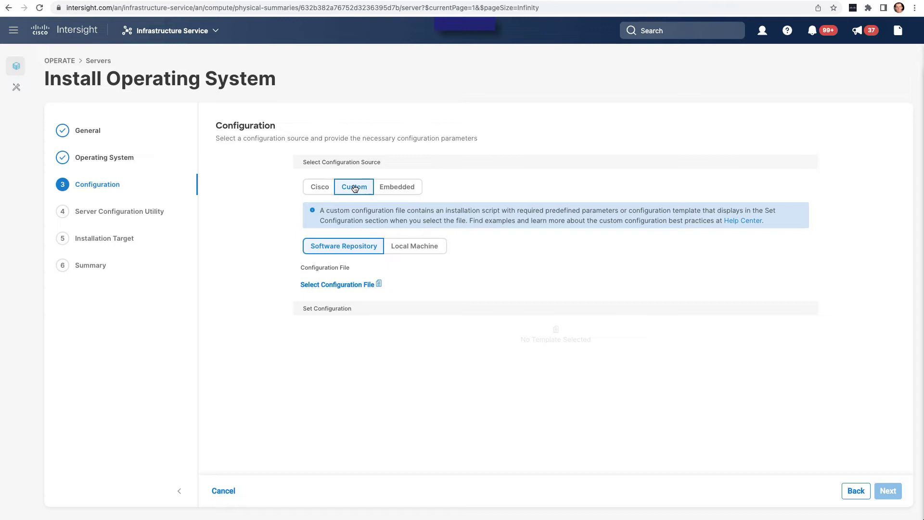
click(346, 286)
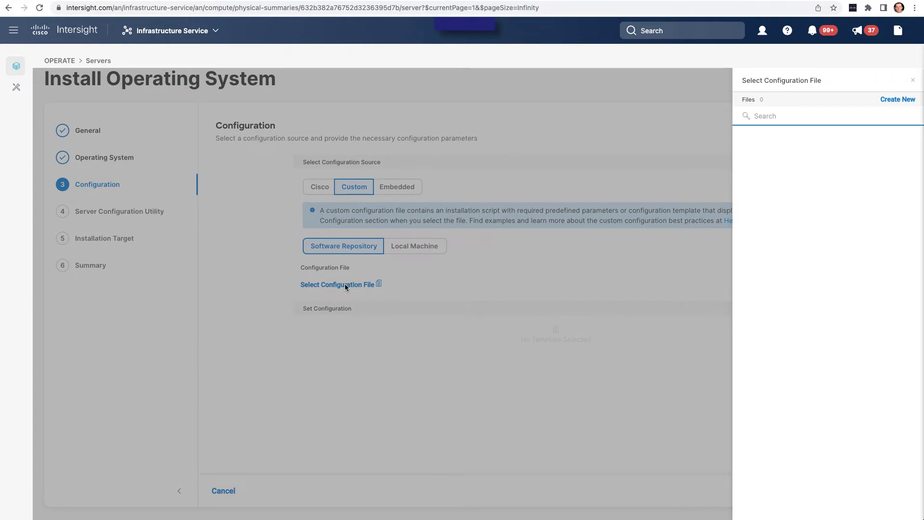
click(912, 81)
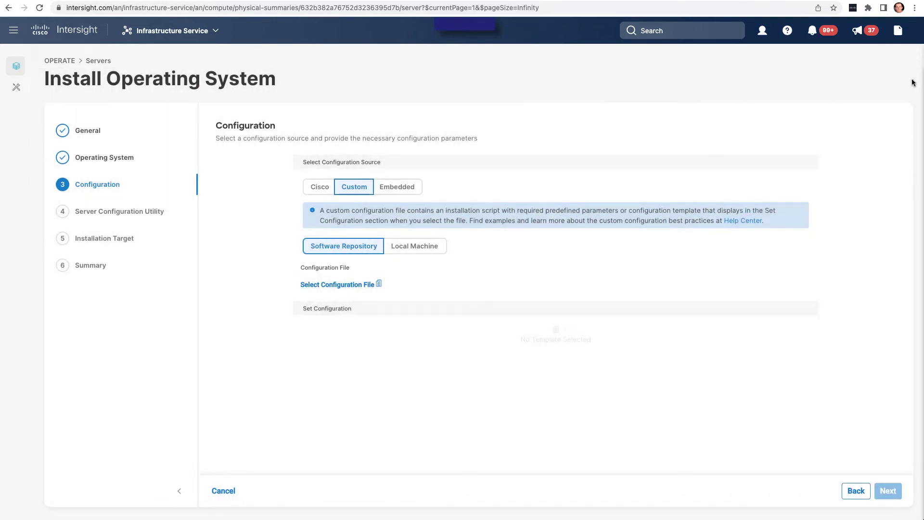
click(414, 244)
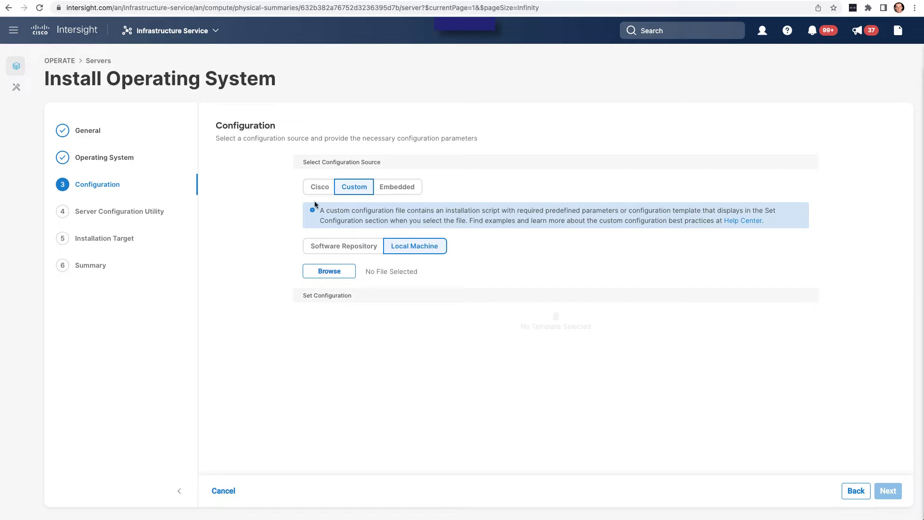
click(405, 189)
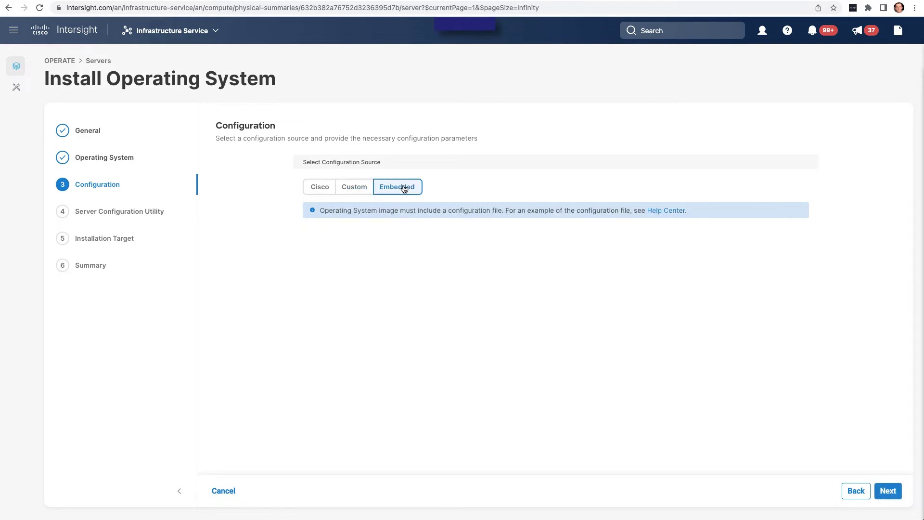
click(315, 187)
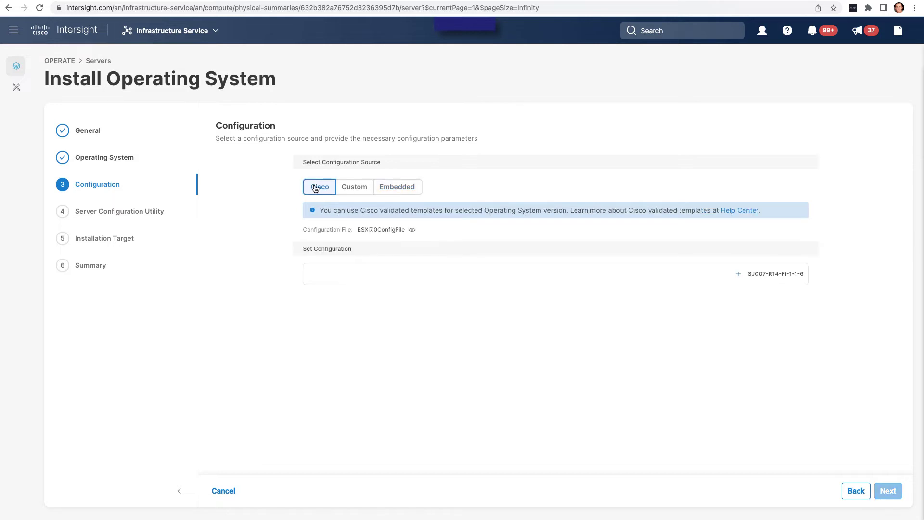
- Preview the ESXi7.0ConfigFile template contents and close the View File panel
click(413, 231)
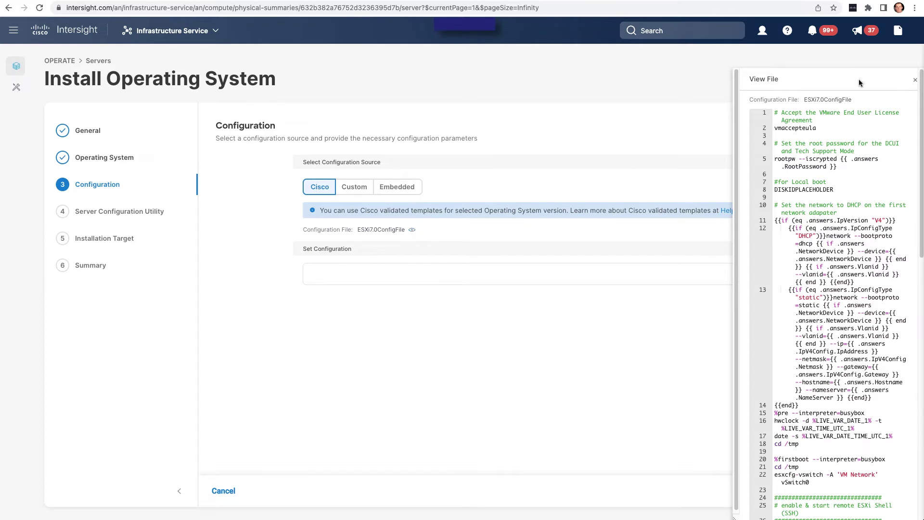
click(915, 83)
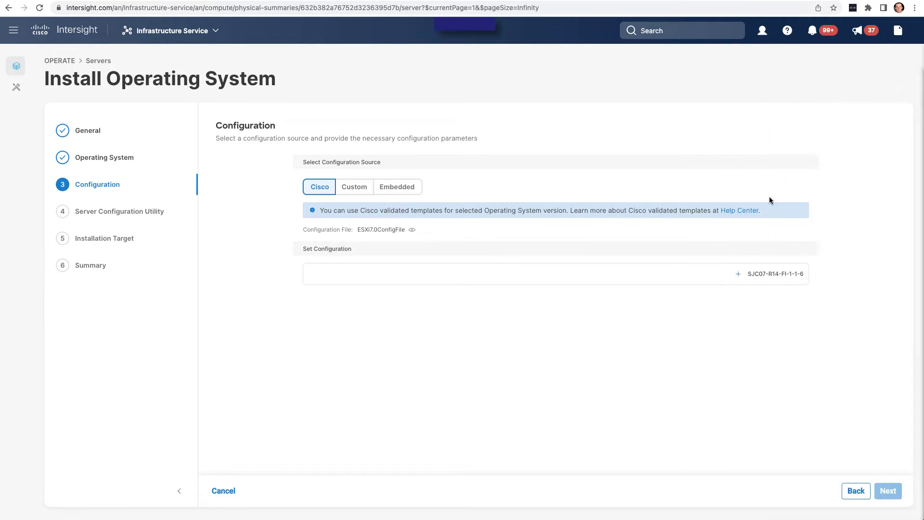
- Set SJC07-R14-FI-1-1-6 to DHCP with hostname sjc07-r14-1-1-6 and a root password
click(738, 275)
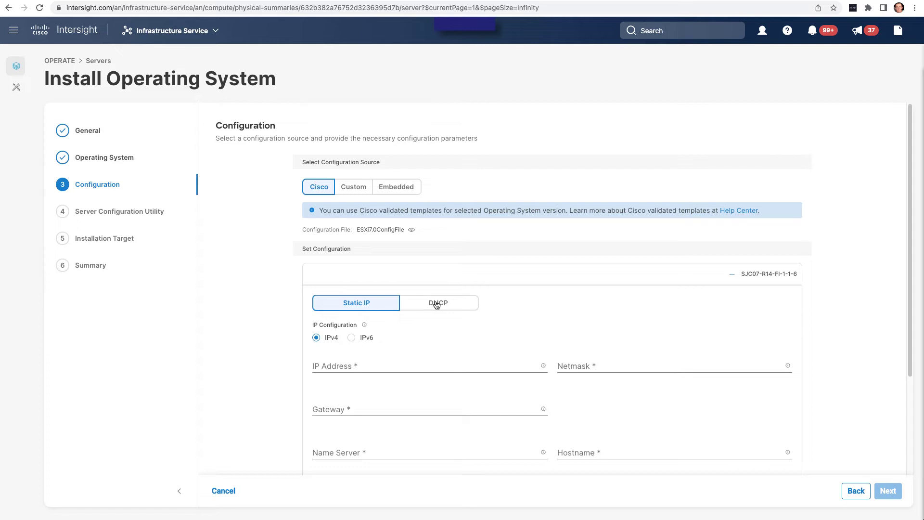
click(437, 304)
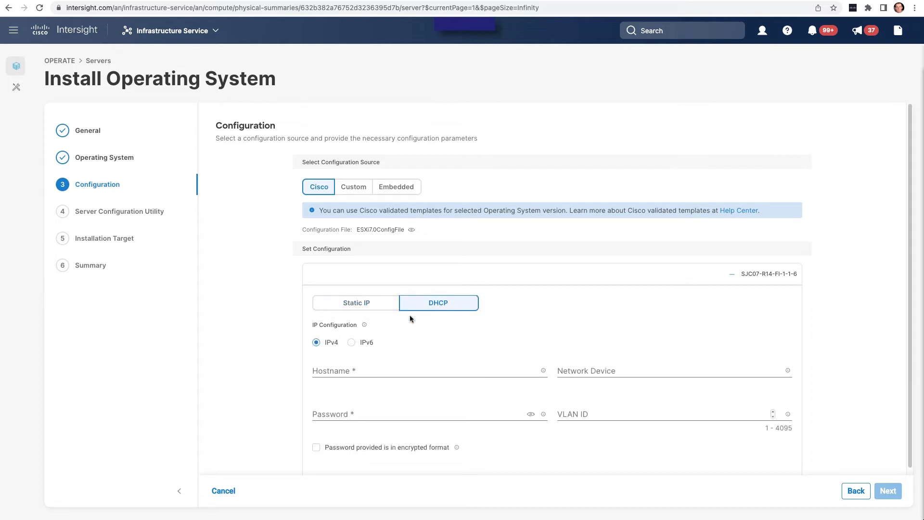
click(377, 367)
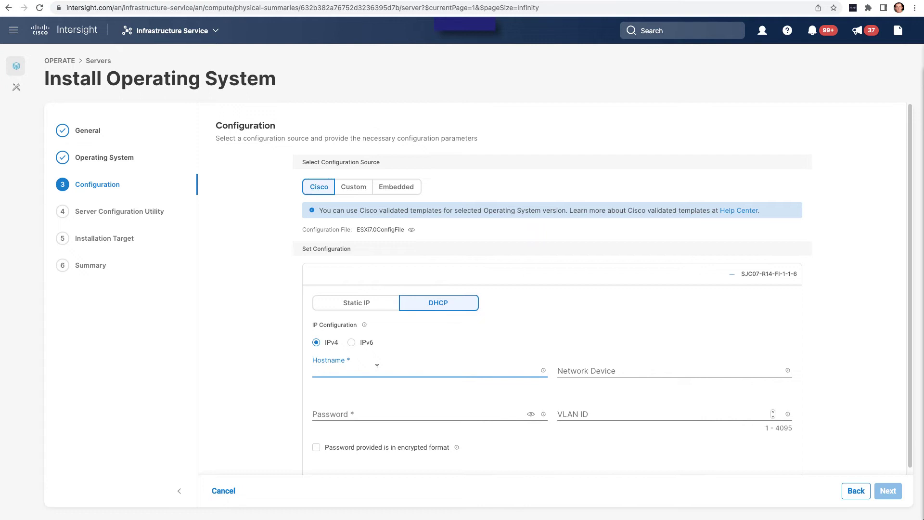
text(sjc07-r14-1-1-6)
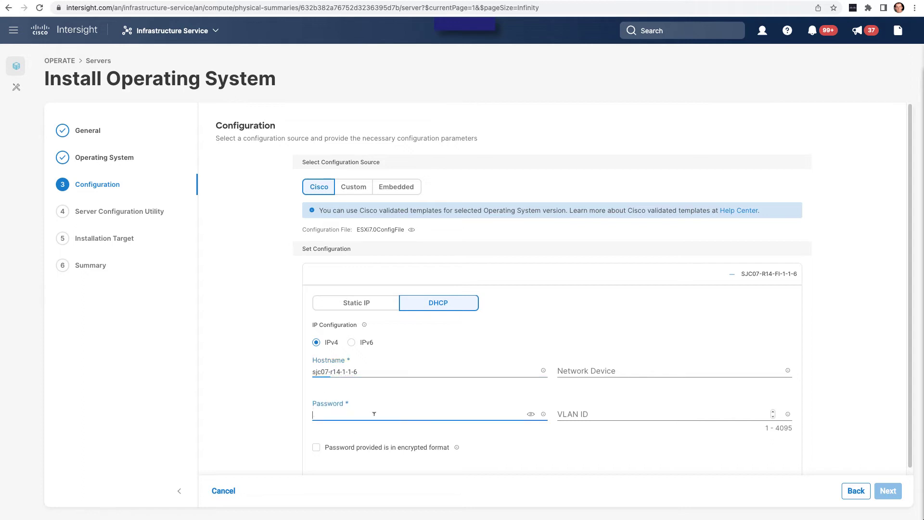
text(•••)
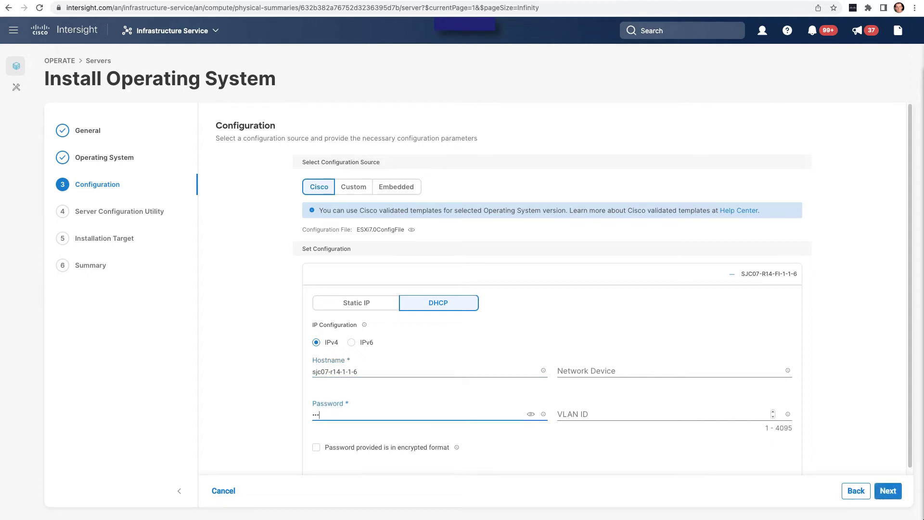
text(•••••)
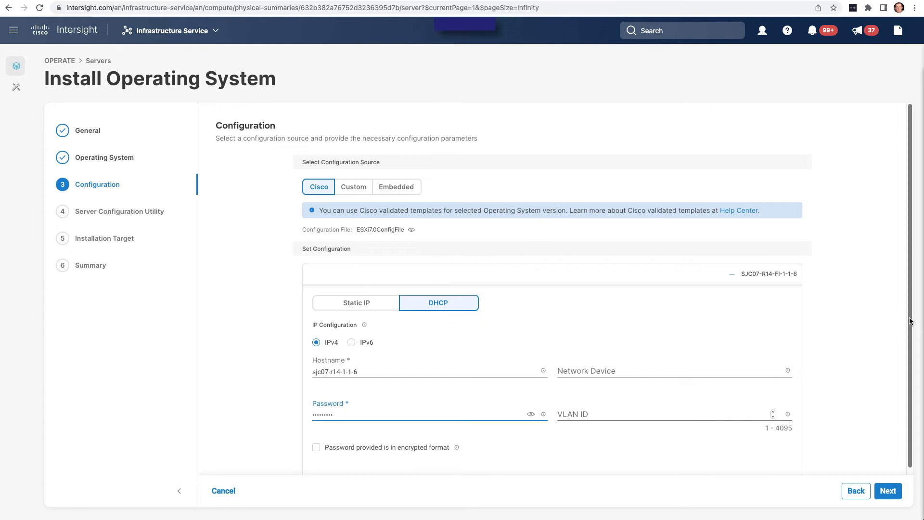
- Advance past the Configuration step, accepting the Secure Boot warning
scroll(910, 321, down, 1)
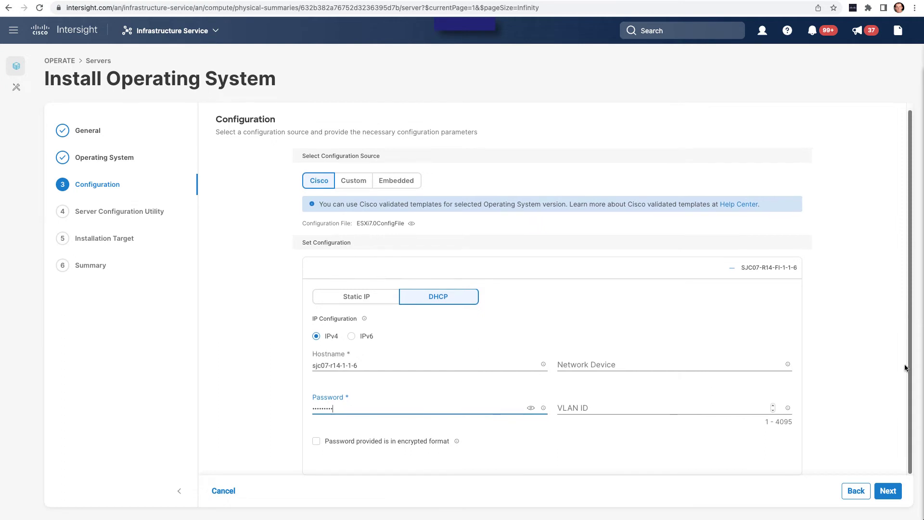
click(885, 491)
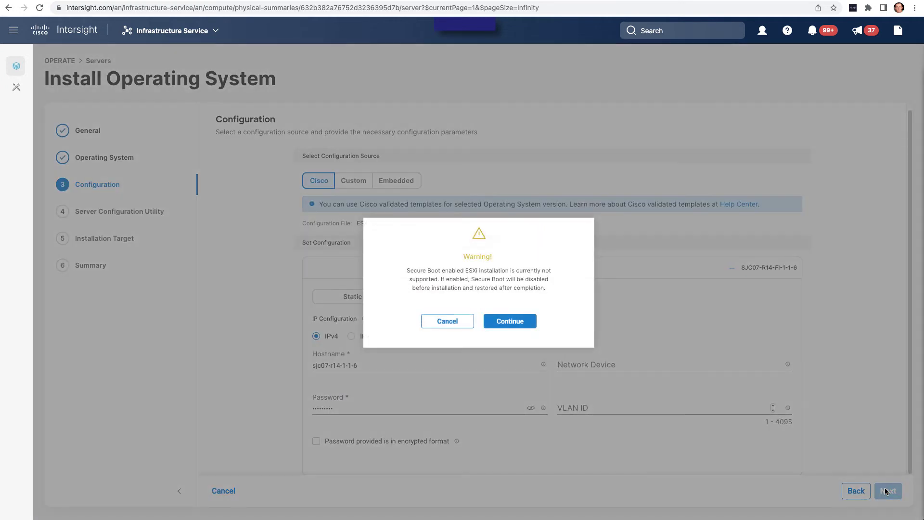
click(509, 321)
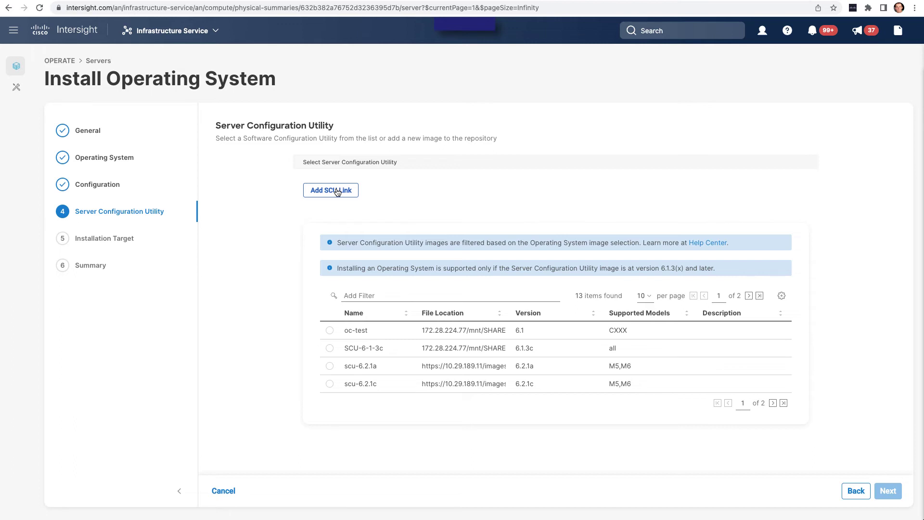
- Filter the SCU images to Version 6.2 and select scu-6.2.2a
click(337, 191)
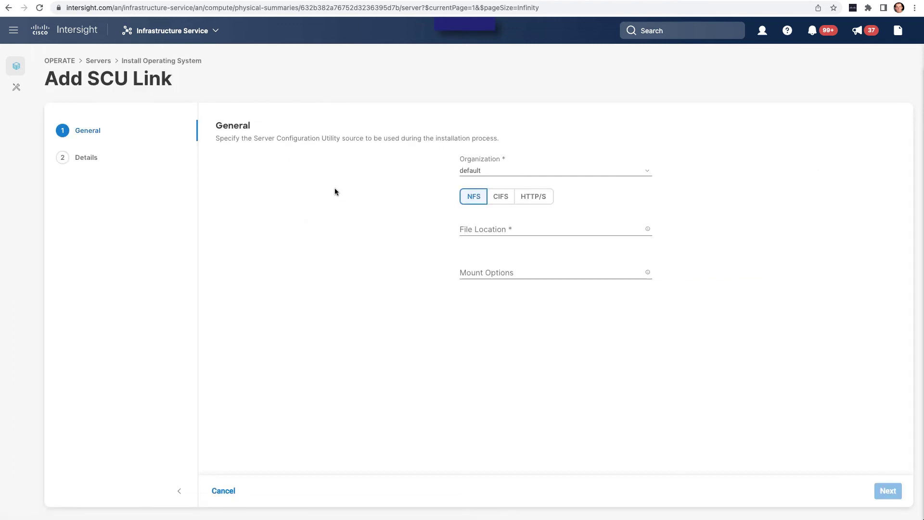
click(227, 491)
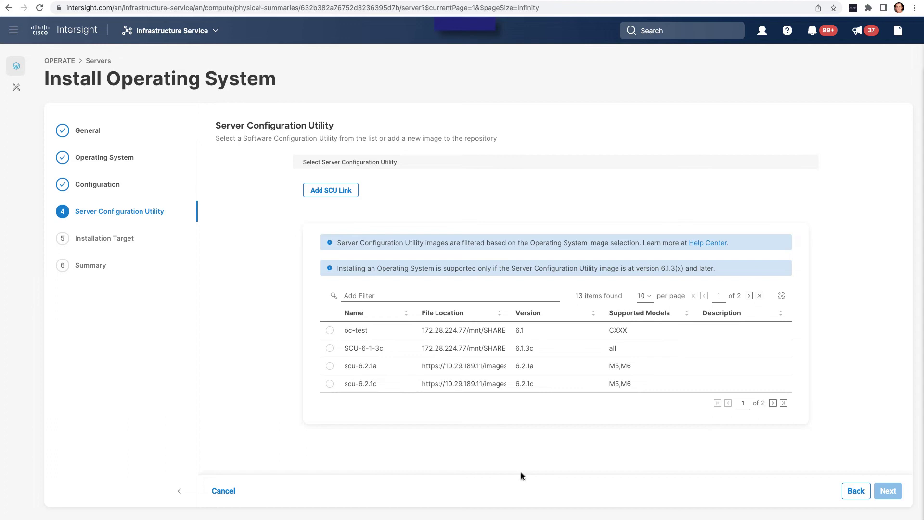
click(387, 295)
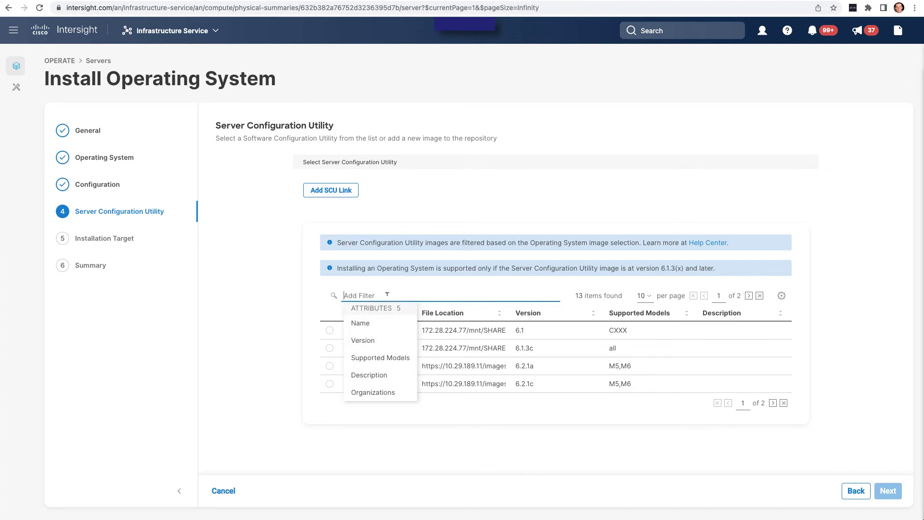
click(378, 341)
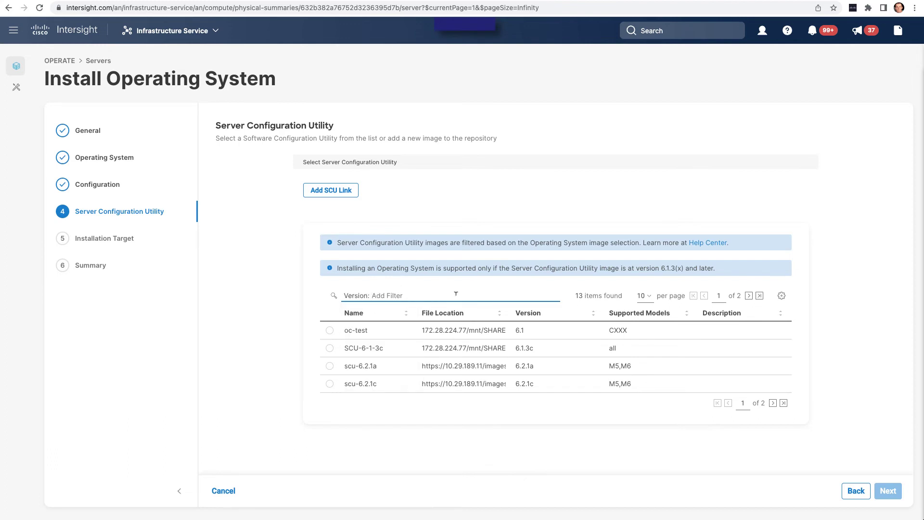
text(6.2)
key(Return)
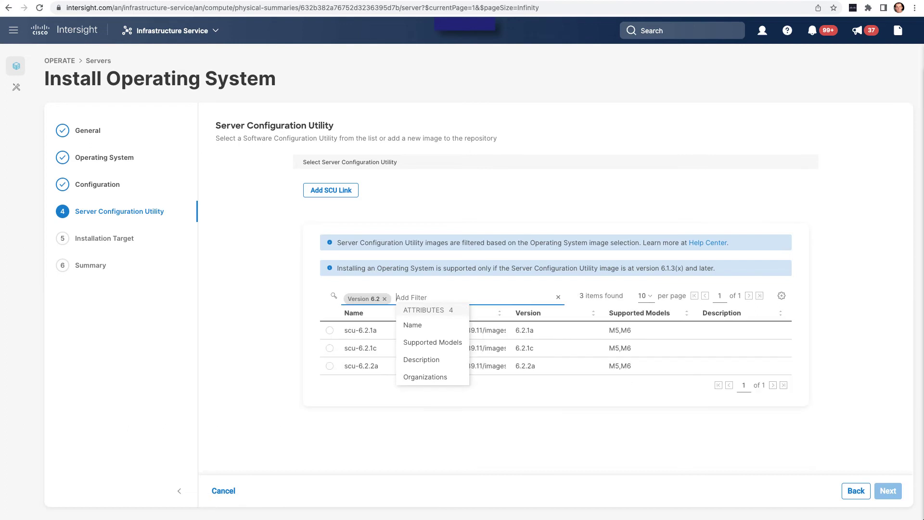
click(462, 403)
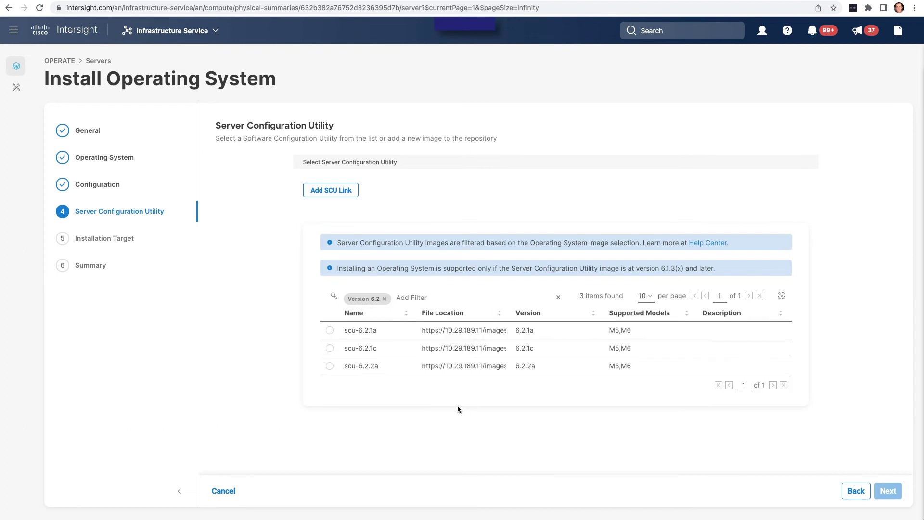
click(330, 366)
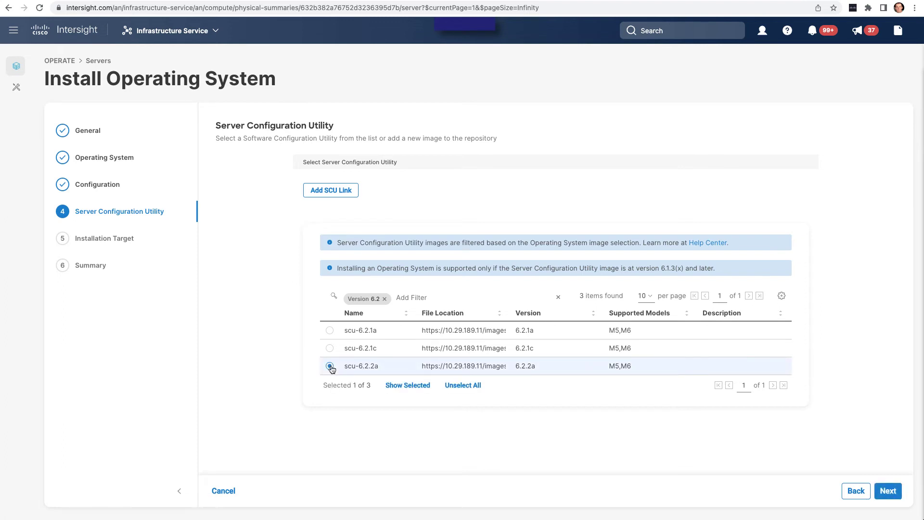
- Prefill the installation target with MRAID JBOD: Disk 1 - Boot Drive and proceed to Summary
click(888, 491)
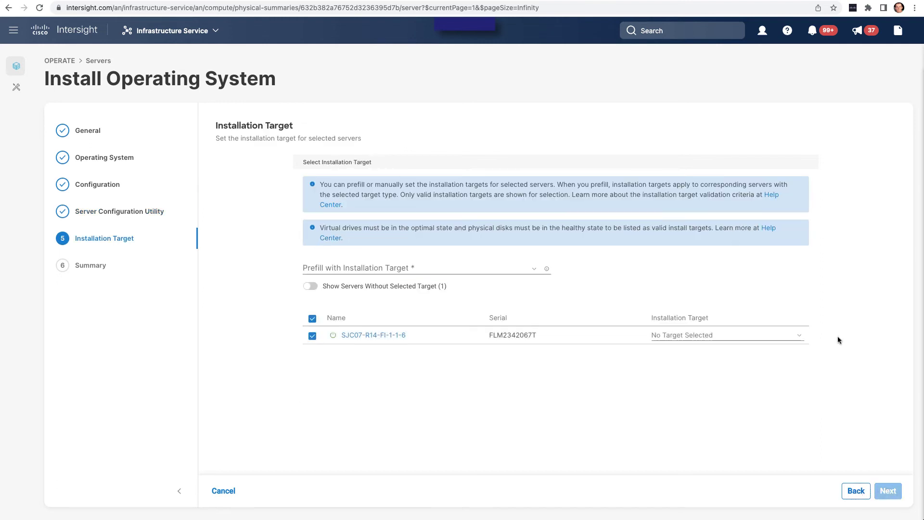
click(534, 269)
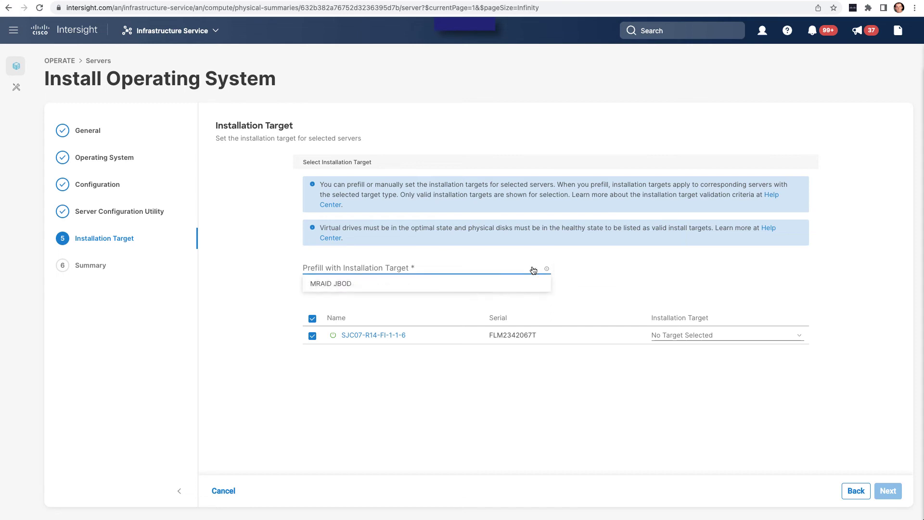
click(308, 286)
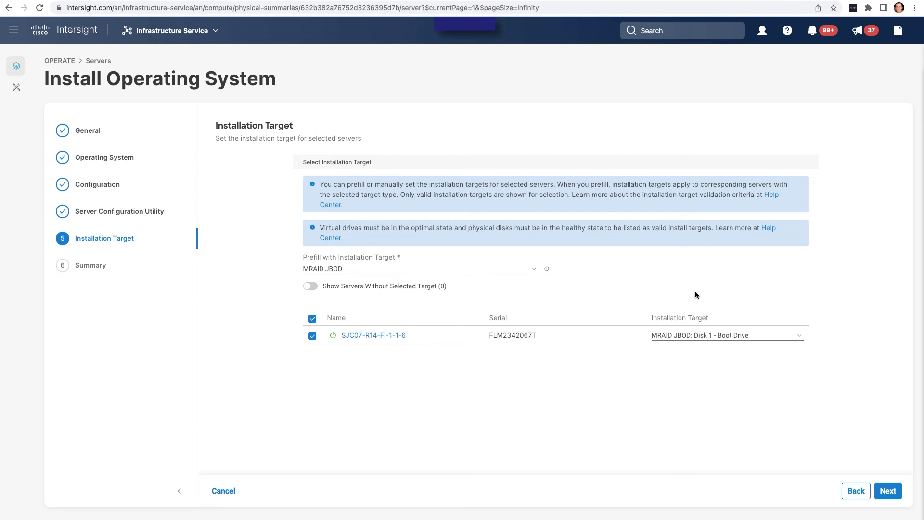
click(888, 491)
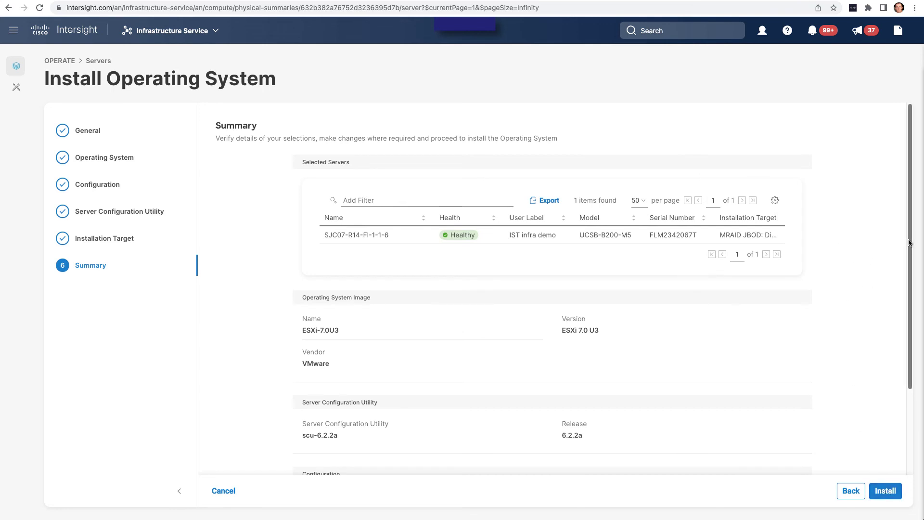
- Review the Summary with the server card expanded, then install ESXi-7.0U3, confirming the overwrite warning
drag(911, 241, 910, 366)
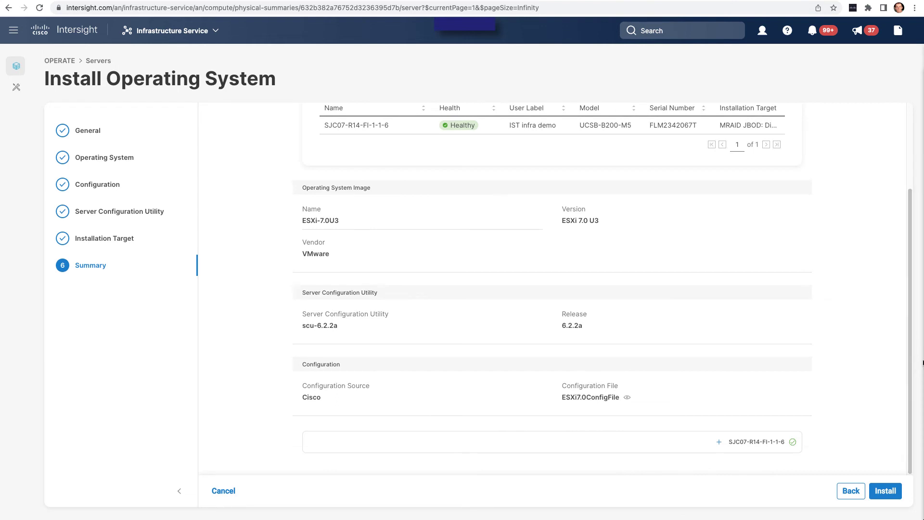
click(721, 444)
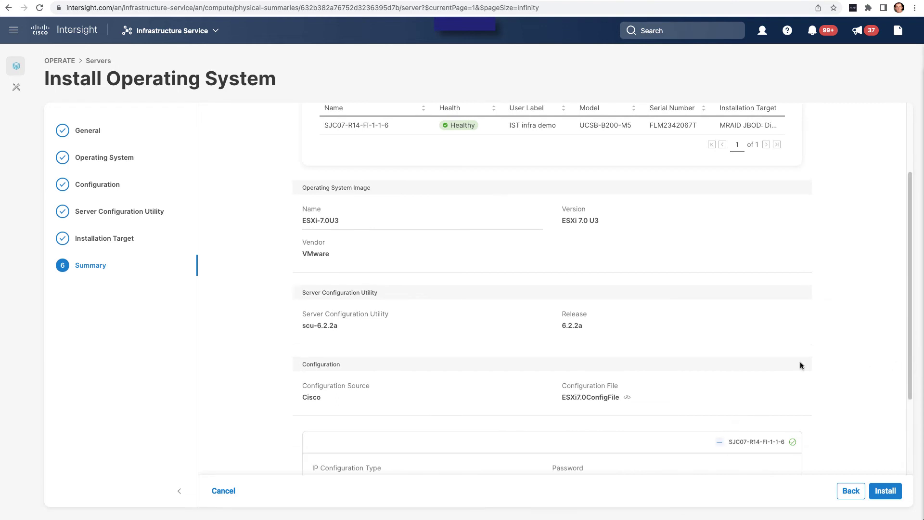
drag(908, 313, 907, 432)
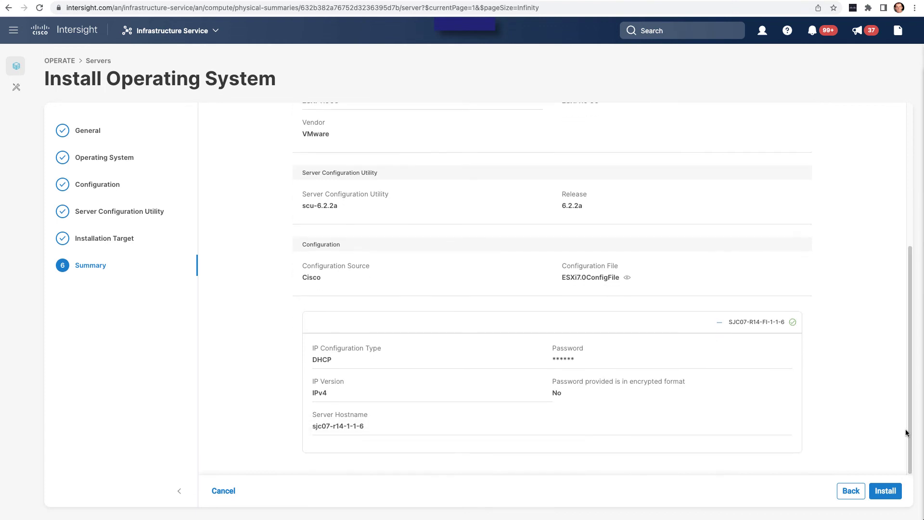
click(891, 492)
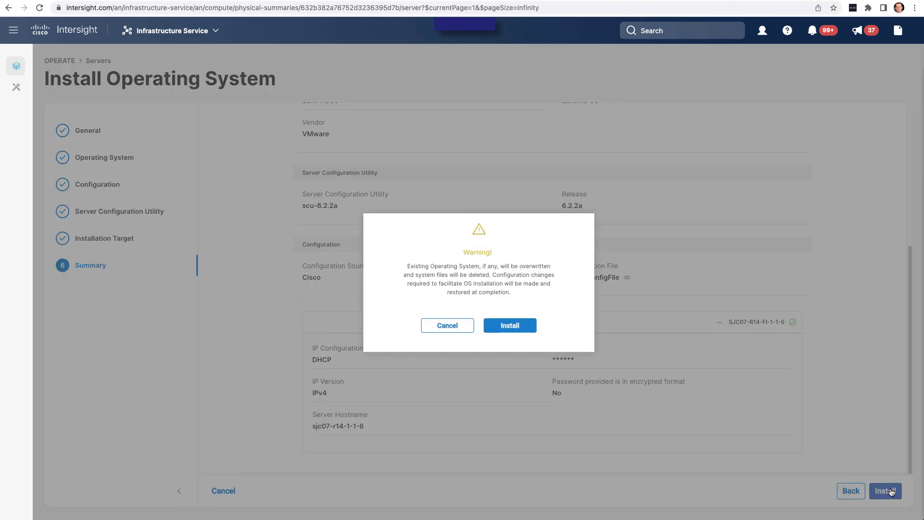
click(510, 325)
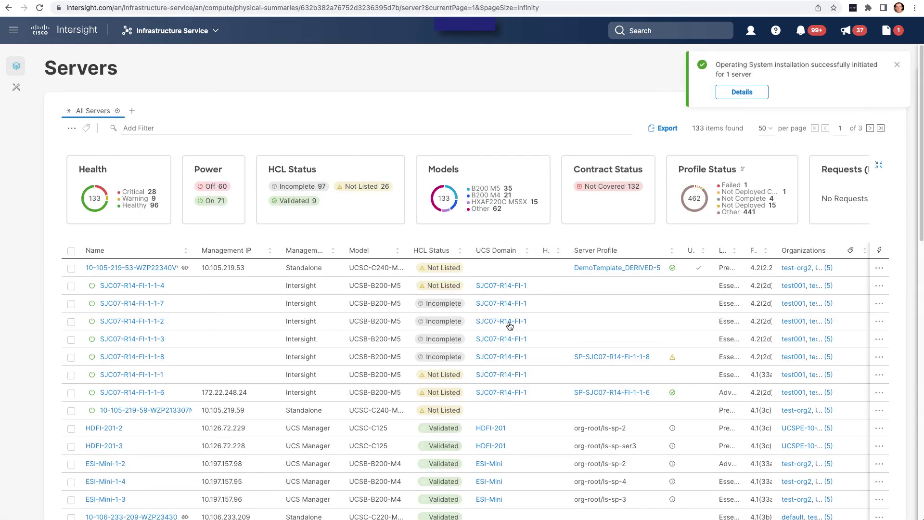
- Review the install notification details, then go to the SJC07-R14-FI-1-1-6 server page
click(744, 93)
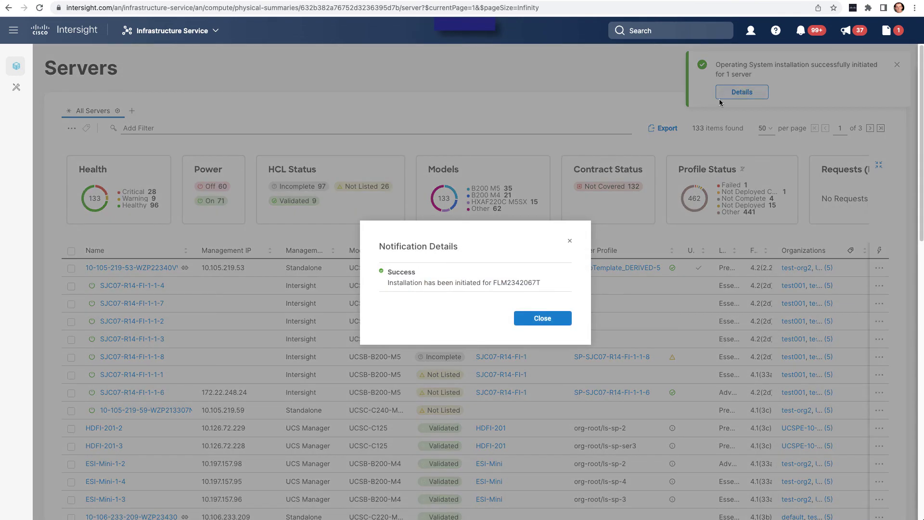
click(538, 319)
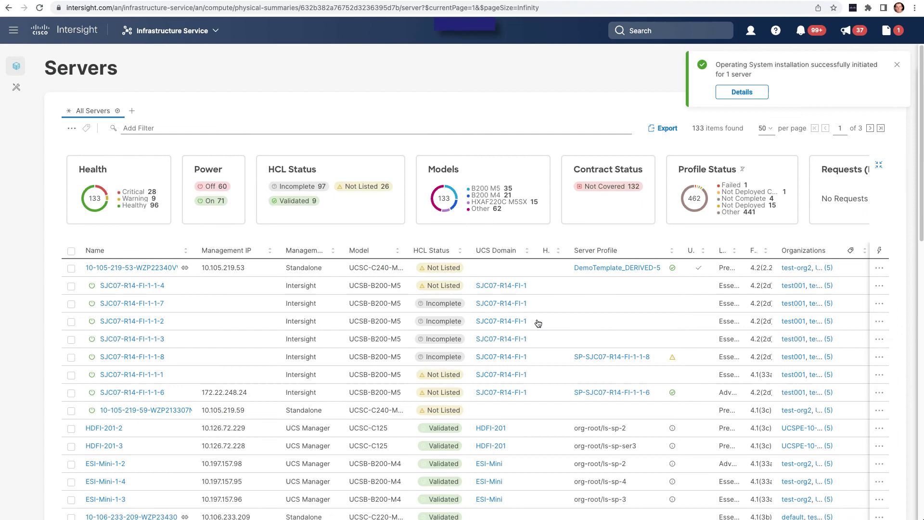
click(131, 394)
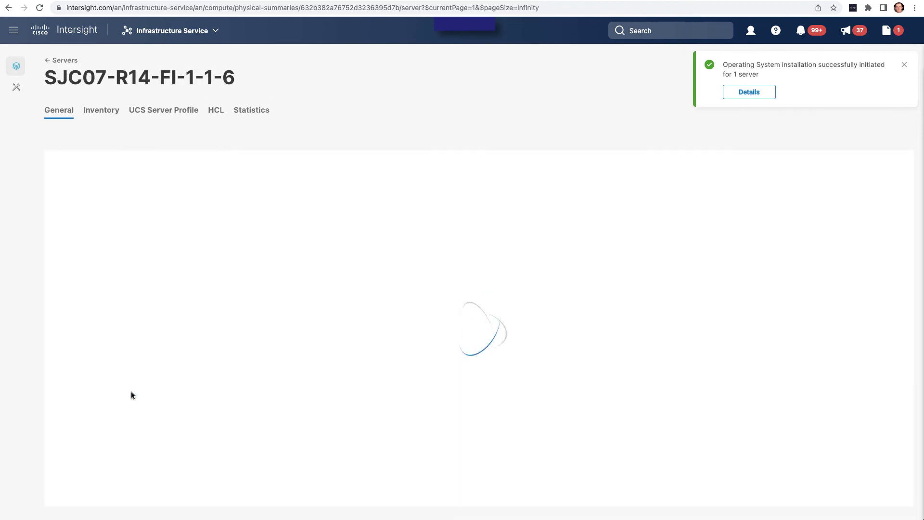
click(904, 65)
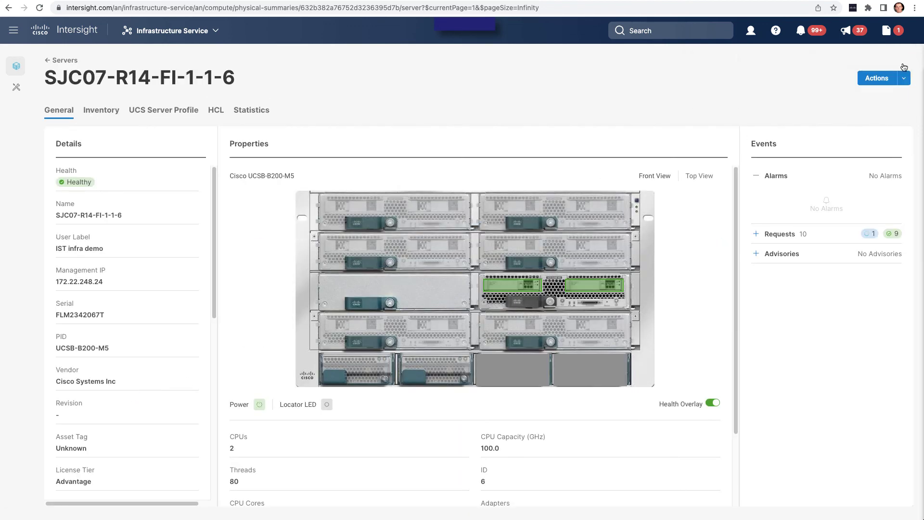
- Show the execution flow of the server's Operating System Install on IMM request
click(756, 234)
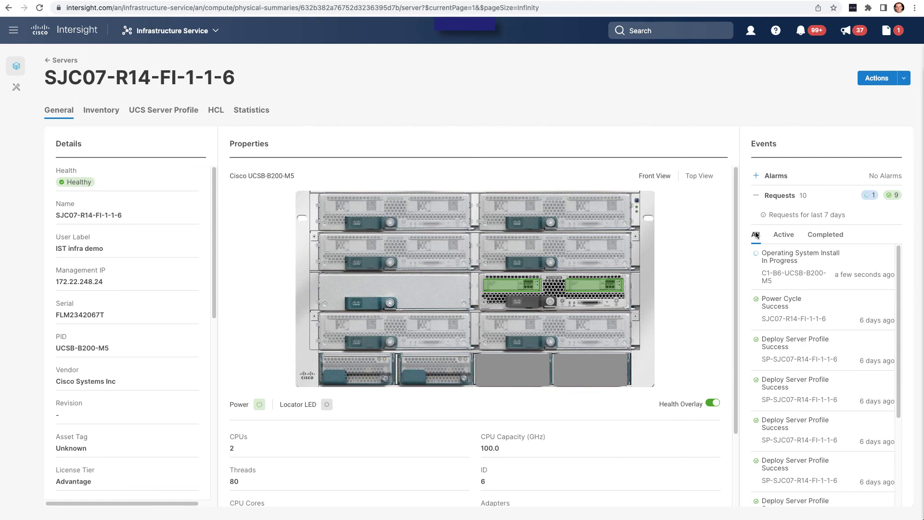
click(822, 264)
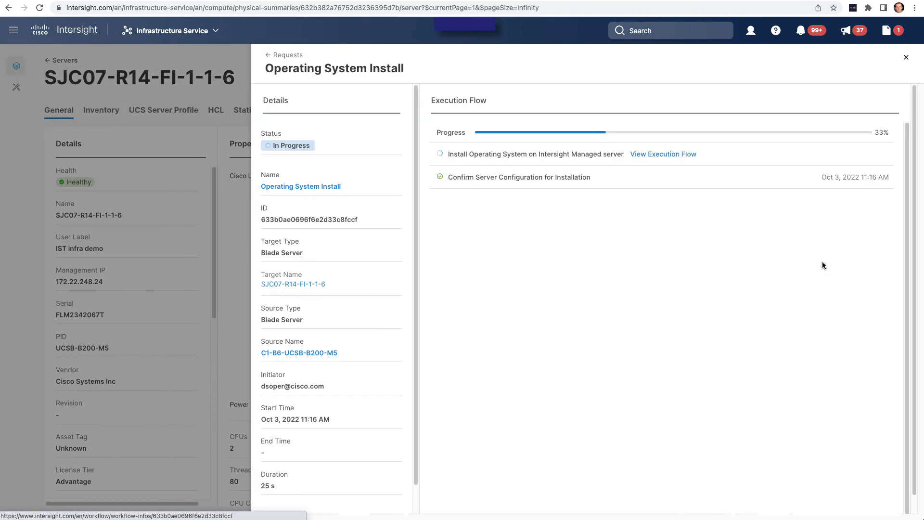
click(663, 154)
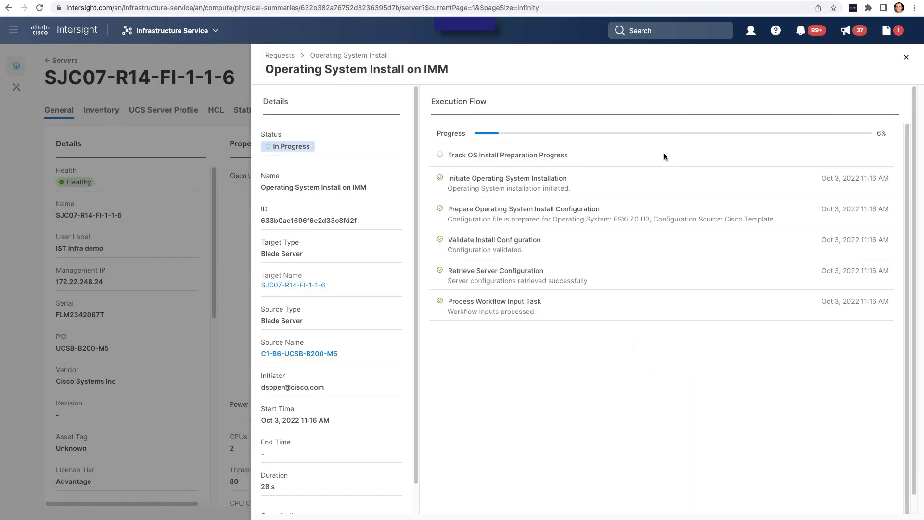